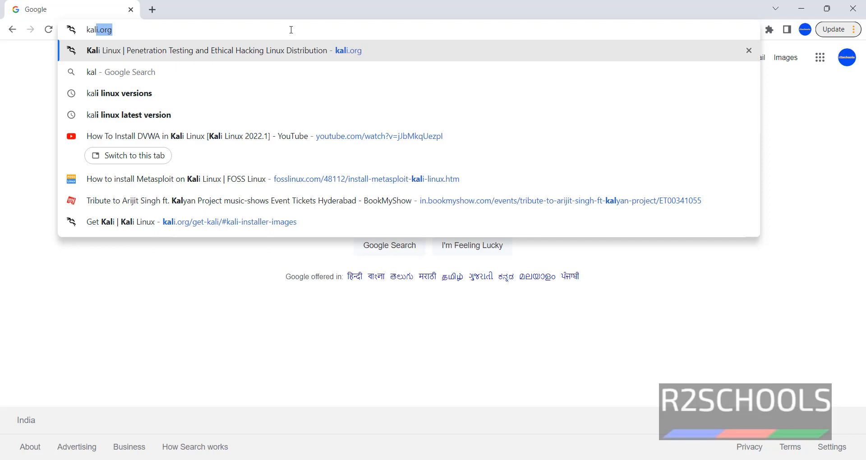
- Go to the kali.org website in Chrome
type("i.org")
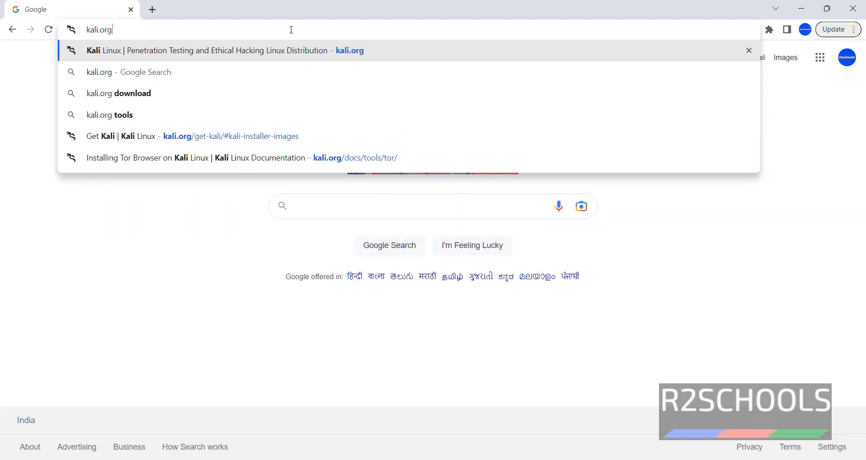
key("Return")
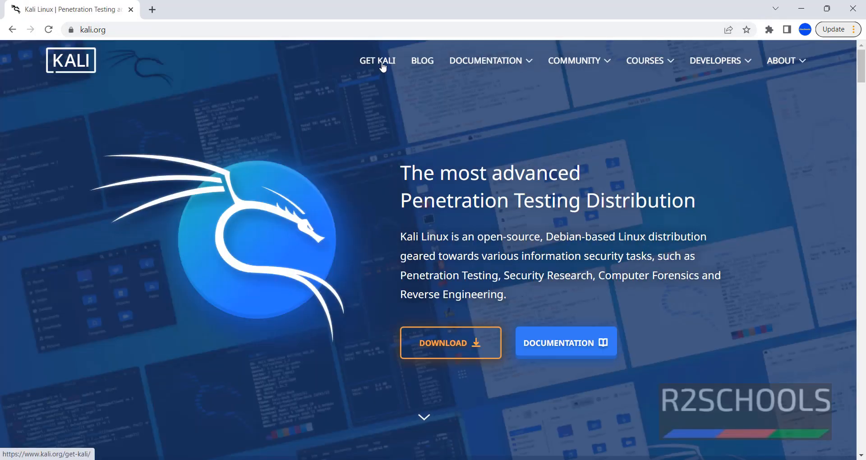
- Start downloading the 64-bit Kali Linux 2022.3 installer ISO from the Get Kali page
left_click(374, 63)
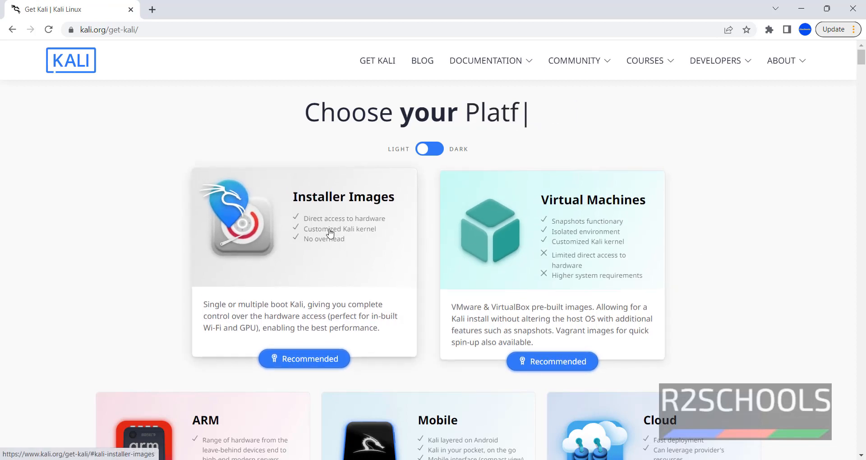
scroll(151, 247, "down", 6)
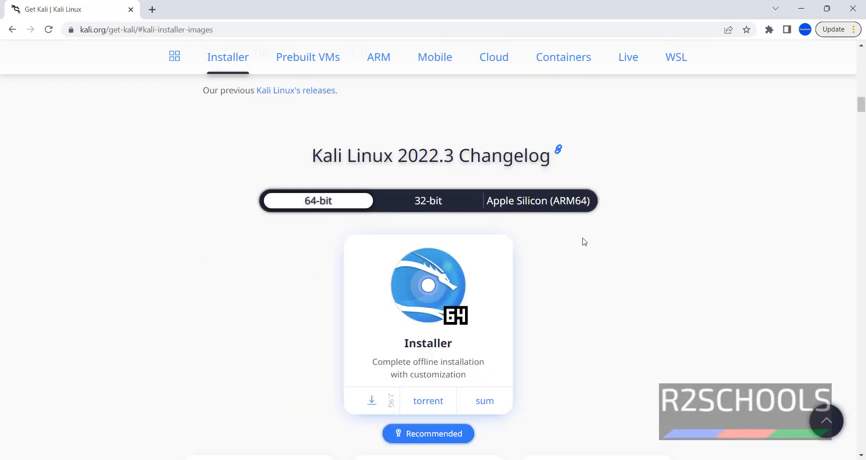
scroll(582, 242, "down", 2)
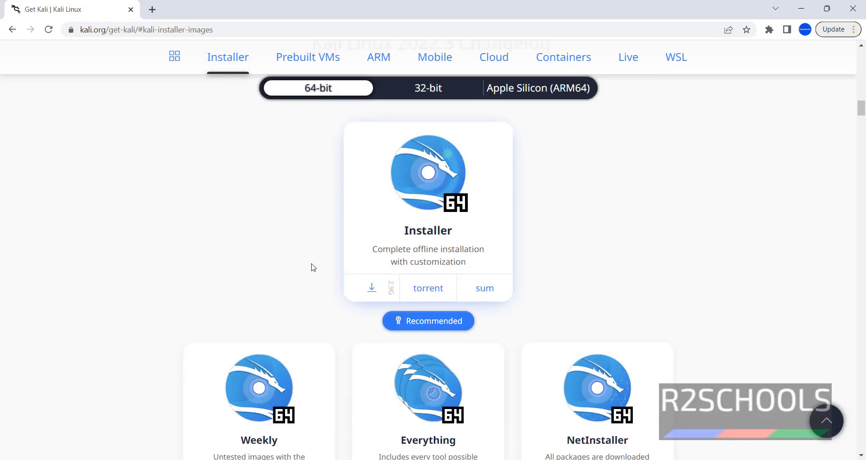
left_click(377, 290)
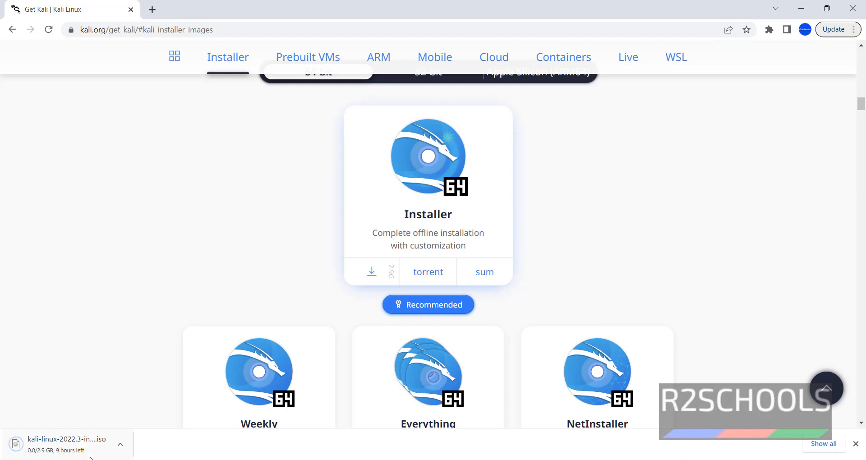
- Cancel the Kali 2022.3 installer ISO download and return to the Get Kali tab
left_click(823, 444)
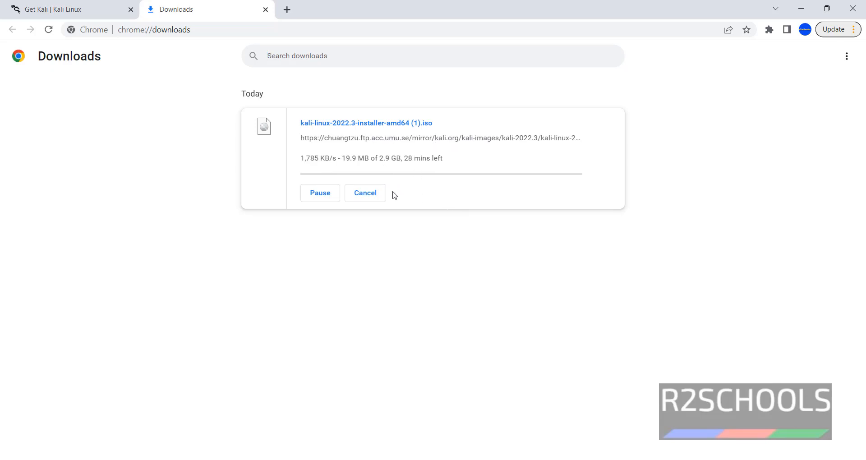
left_click(366, 195)
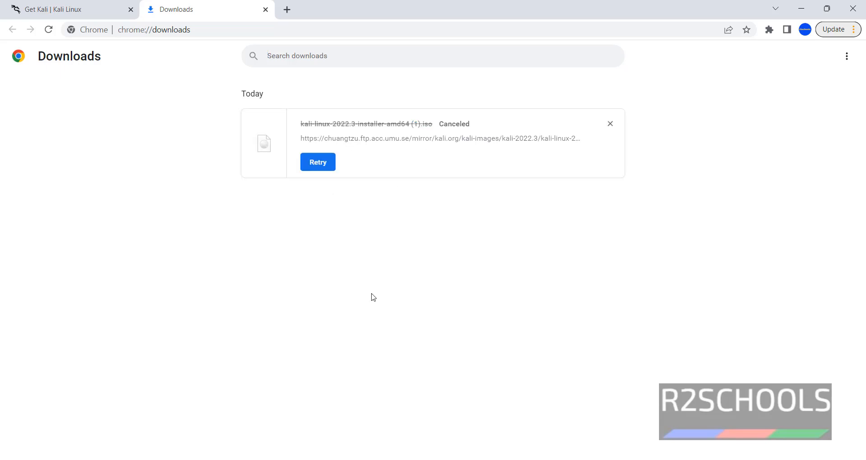
left_click(106, 10)
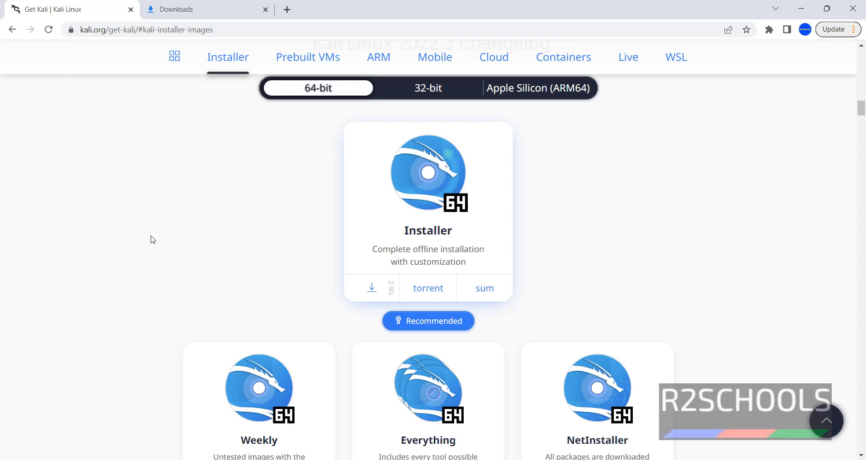
- Launch VMware Workstation 16 Player from Start search and begin a new virtual machine
key("super")
type("vmw")
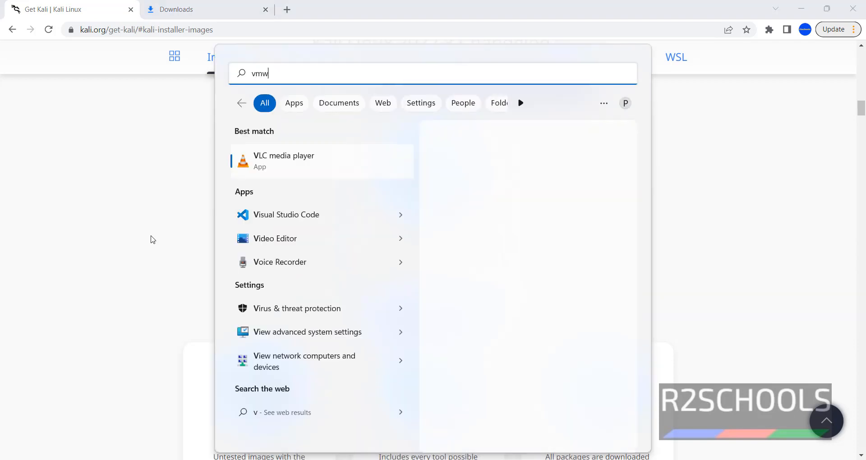
type("are")
left_click(288, 158)
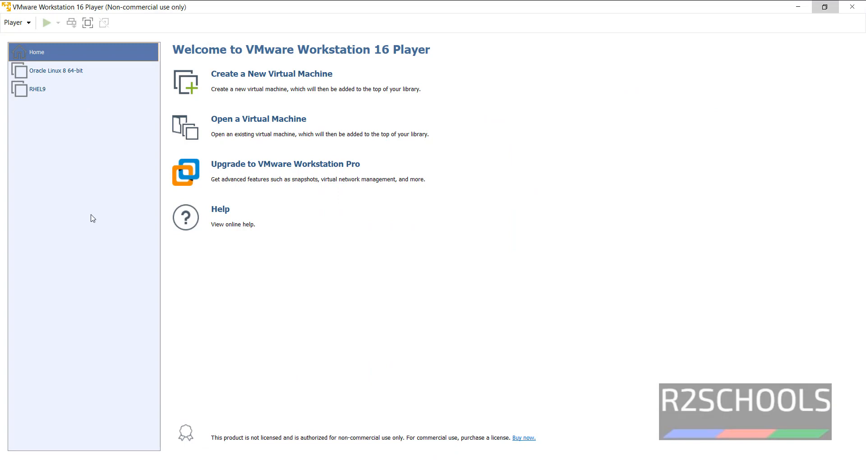
left_click(288, 79)
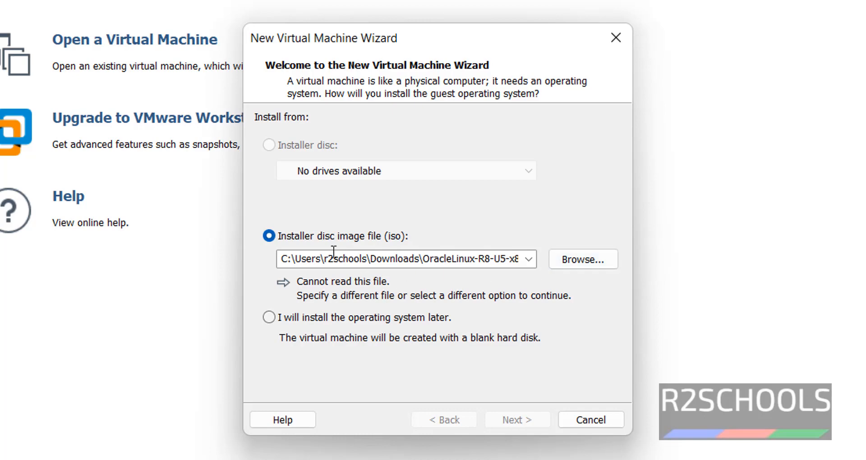
- Select the kali-linux-2022.3-installer-amd64 ISO as the installer disc image
left_click(588, 261)
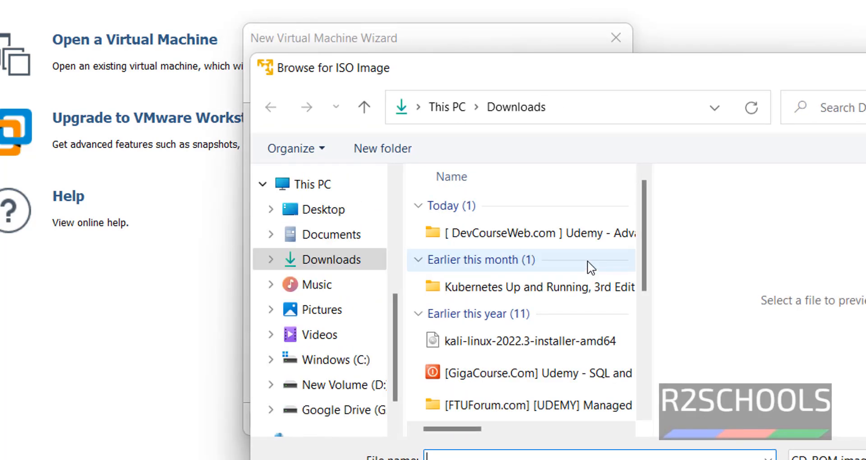
left_click(516, 342)
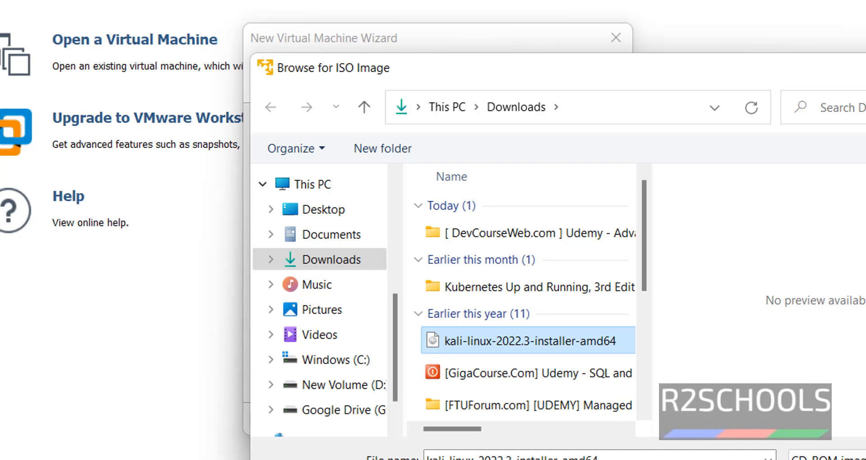
key("Return")
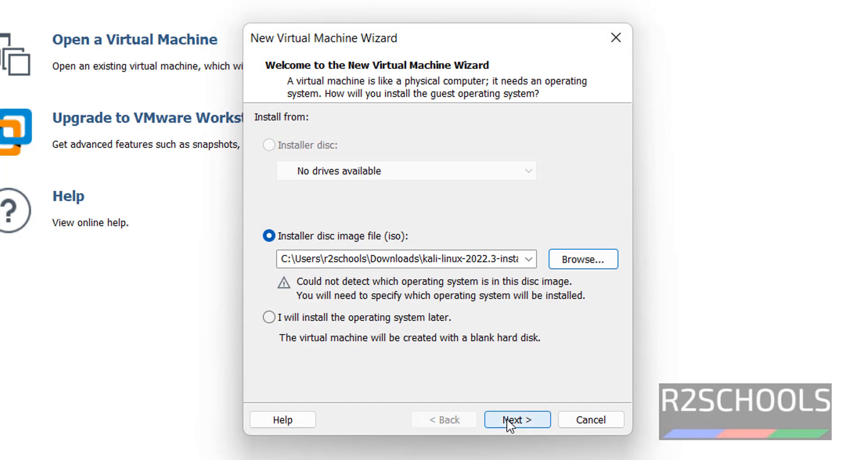
left_click(507, 419)
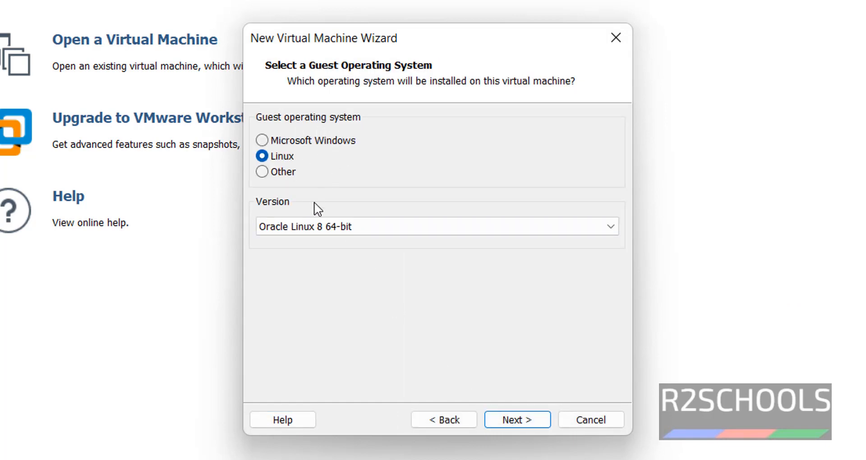
- Set the guest OS version to Other Linux 5.x kernel 64-bit
left_click(319, 227)
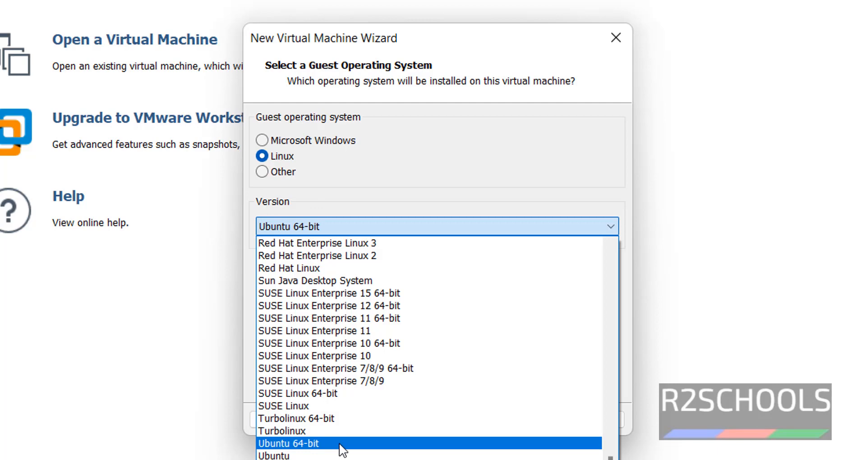
left_click(343, 444)
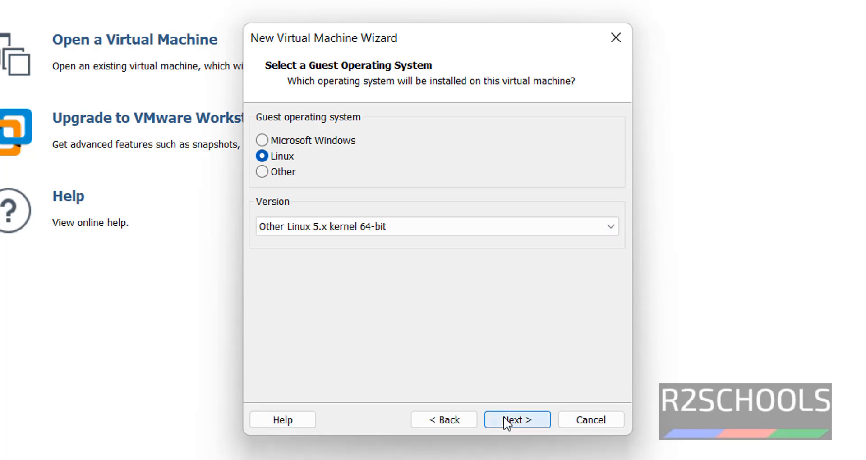
left_click(507, 420)
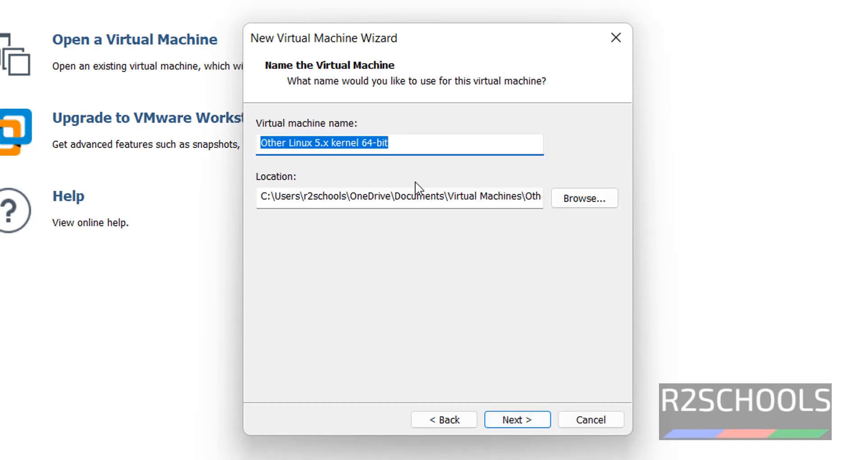
- Name the virtual machine Kali2022
type("Kali2022")
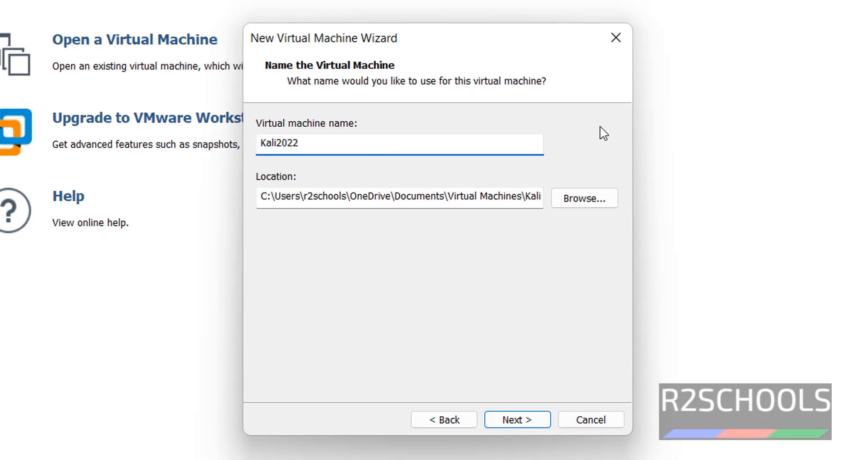
double_click(481, 196)
left_click(482, 196)
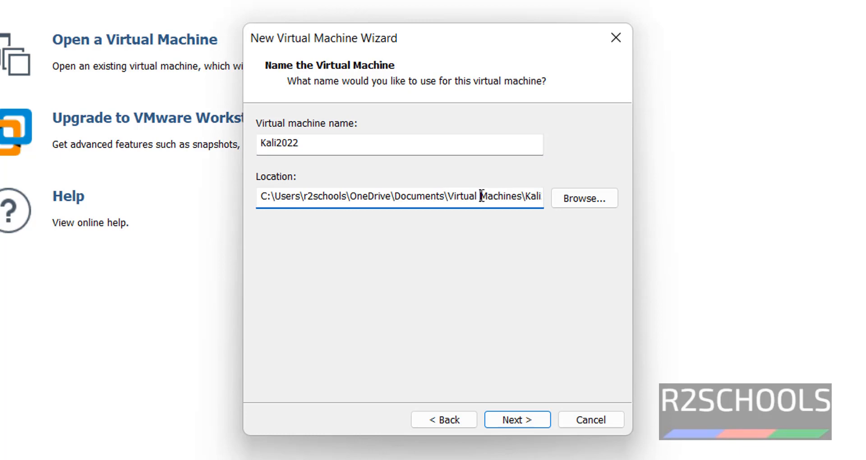
left_click(522, 421)
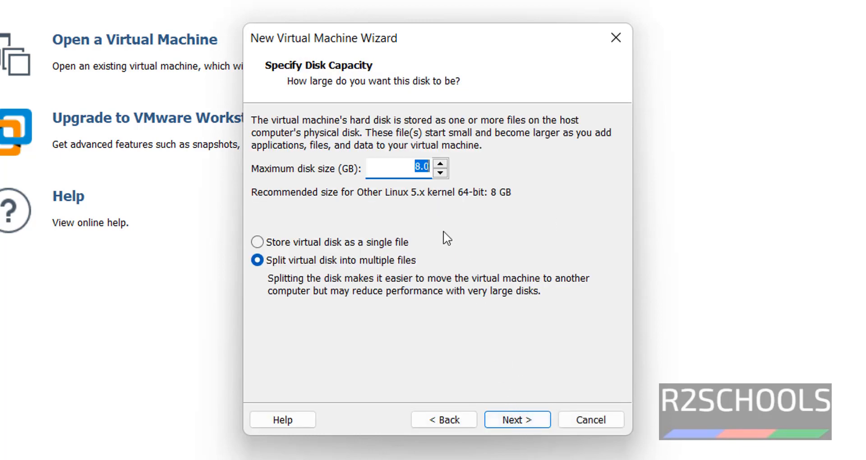
- Give the VM a 40 GB virtual disk stored as a single file
left_click(284, 242)
left_click(420, 168)
left_click_drag(420, 168, 434, 168)
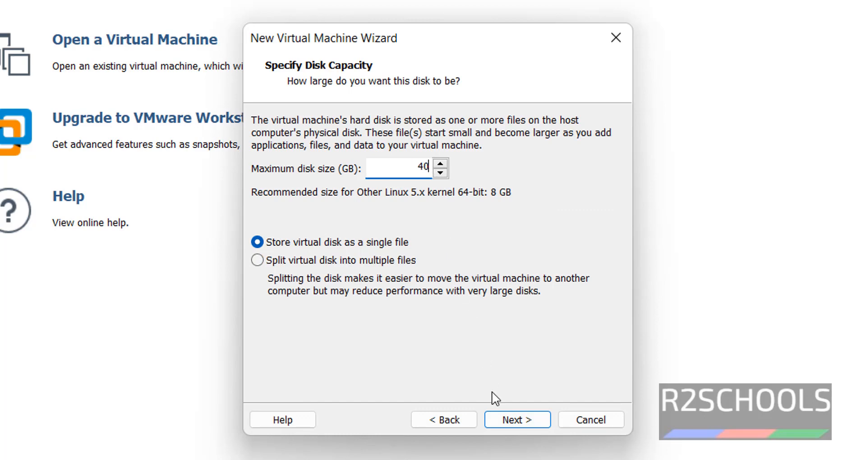
left_click(527, 416)
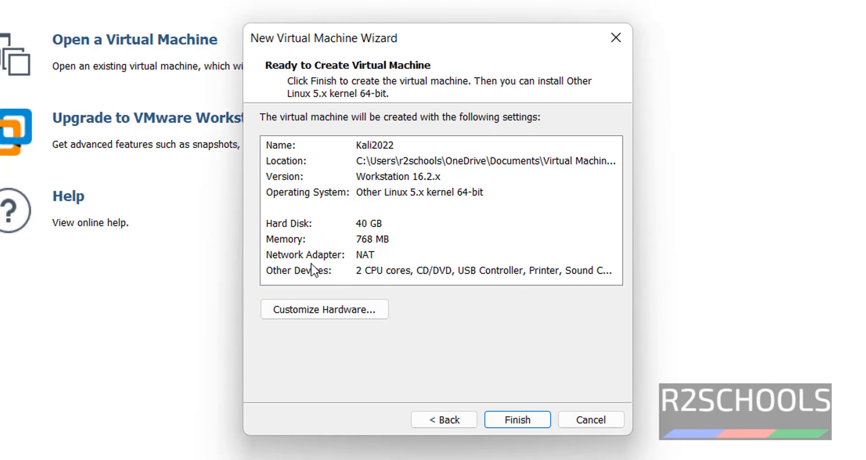
left_click(341, 314)
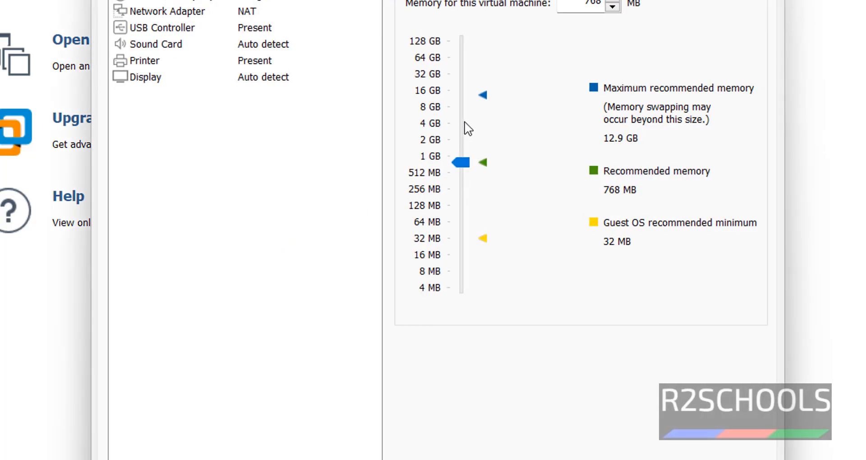
- Raise the Kali2022 VM's memory to 4096 MB and finish the wizard
left_click(465, 123)
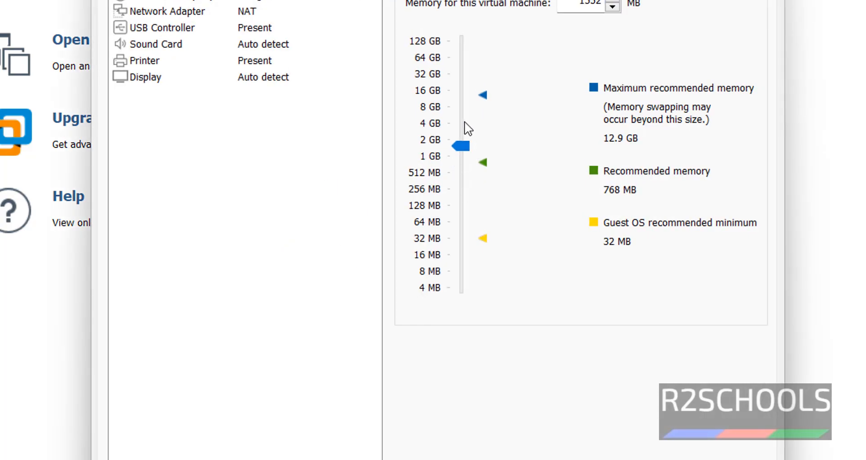
left_click_drag(412, 167, 412, 161)
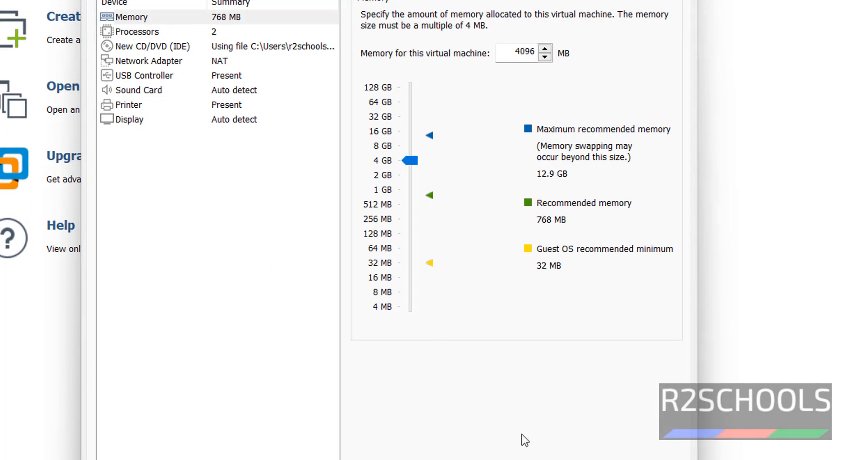
left_click(587, 459)
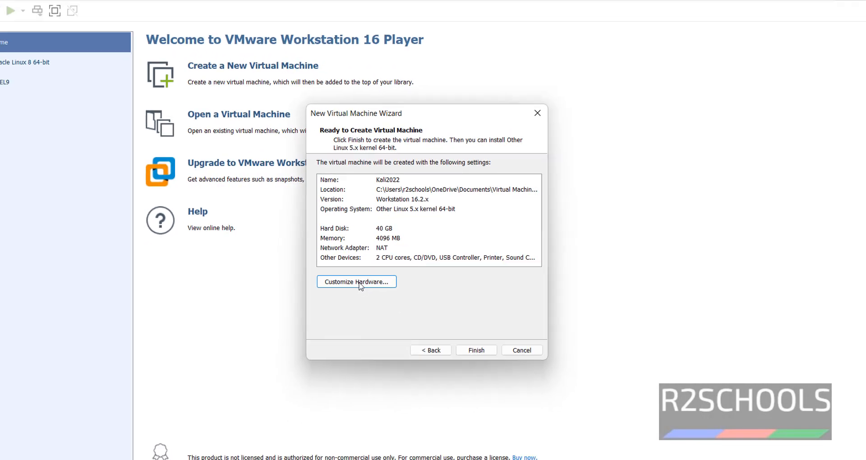
left_click(451, 425)
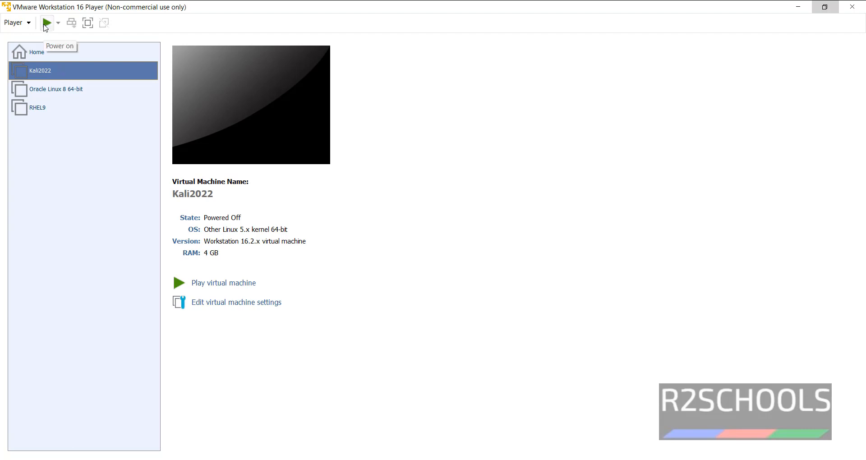
- Power on the Kali2022 virtual machine
left_click(19, 23)
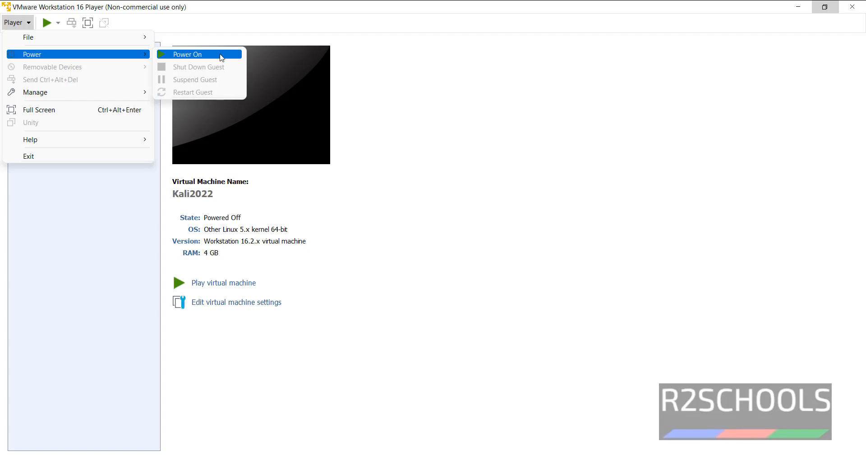
left_click(251, 35)
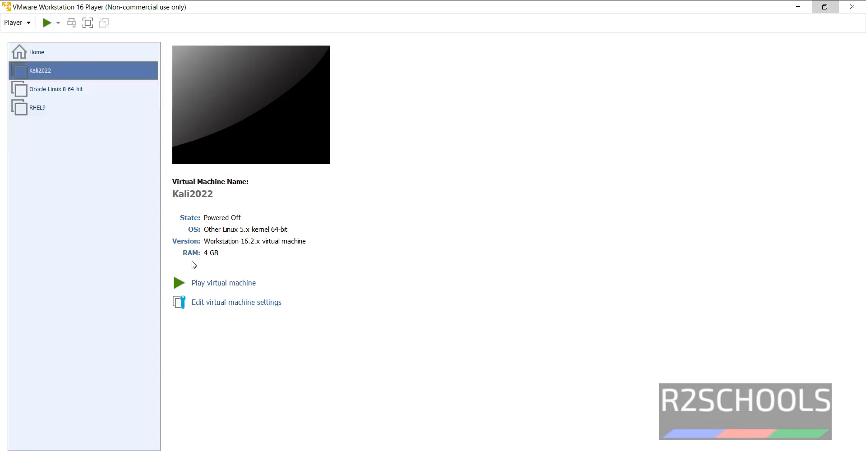
left_click(47, 22)
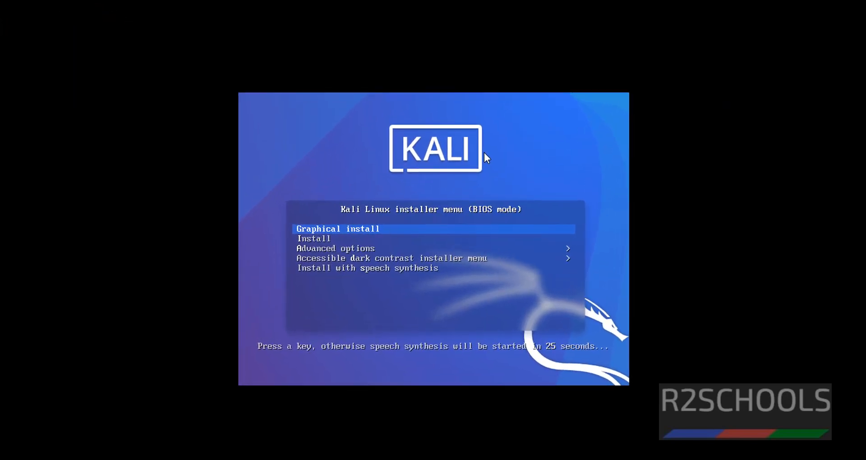
- Choose Graphical install from the Kali boot menu
left_click(518, 310)
key("Down")
key("Up")
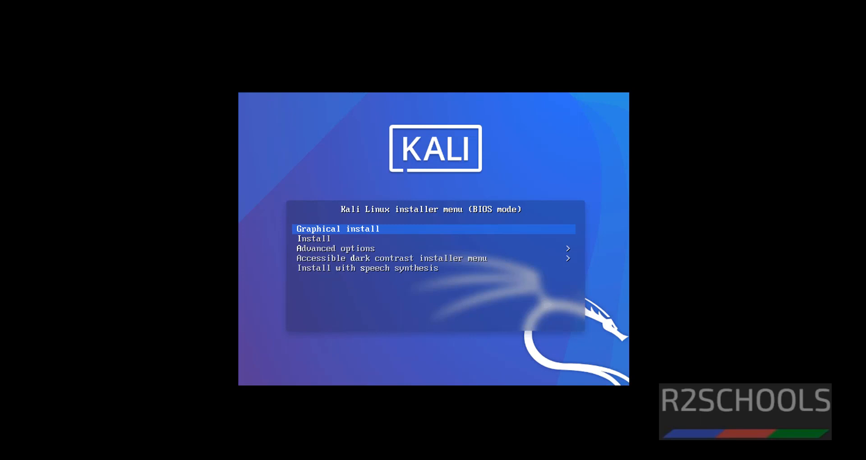
key("Return")
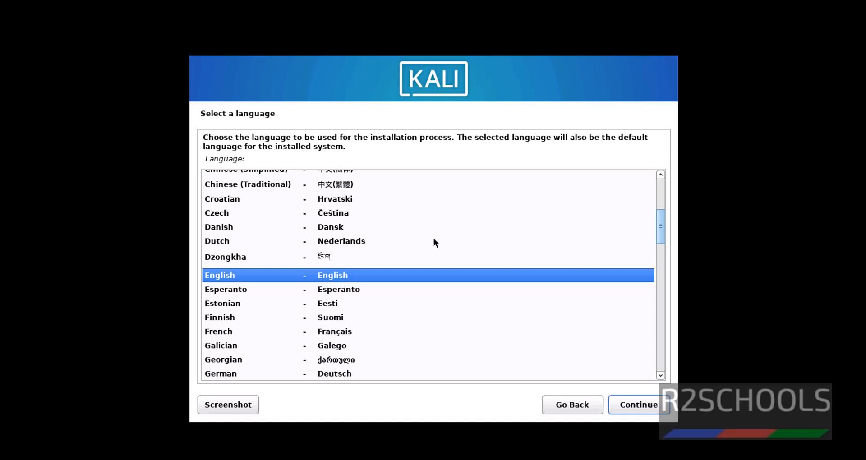
- Accept English language, United States location and the American English keymap
left_click(627, 405)
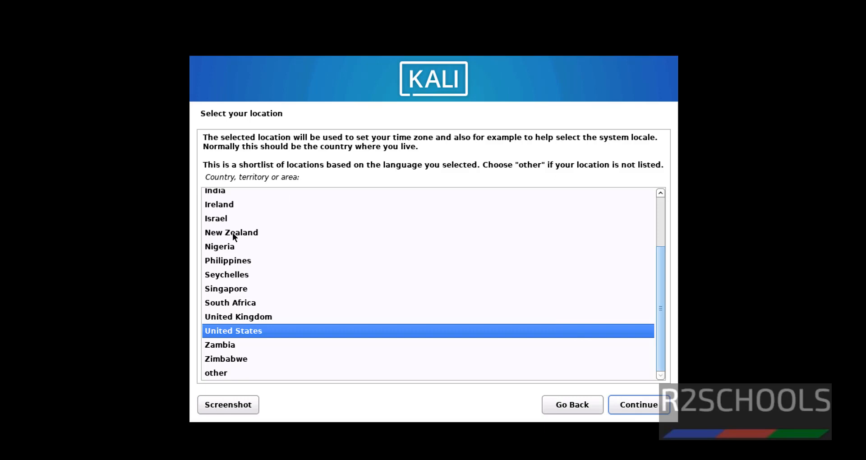
left_click(639, 405)
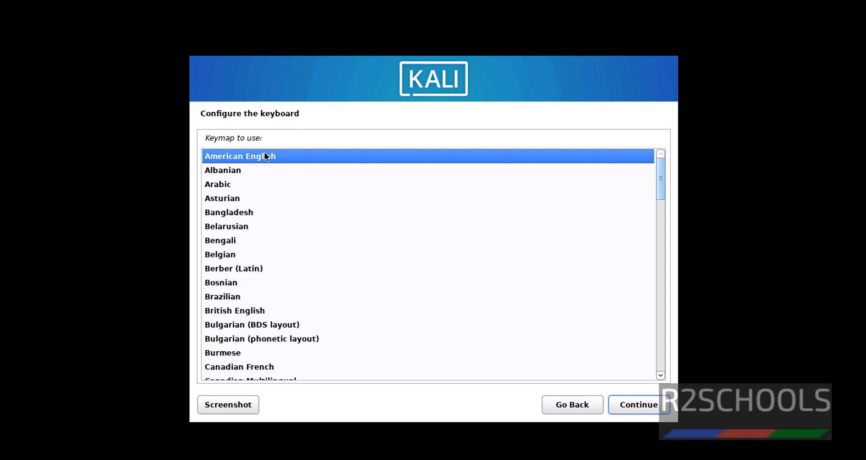
left_click(640, 407)
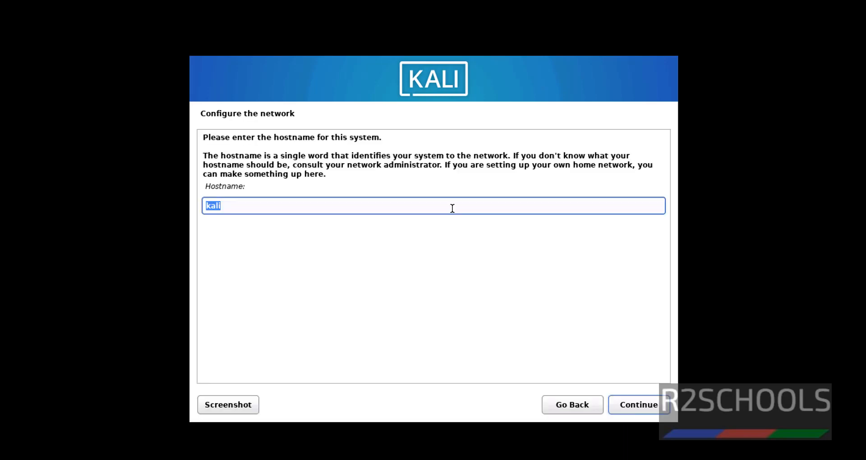
- Set the hostname to KALI2022 and leave the domain name blank
type("KALI2022")
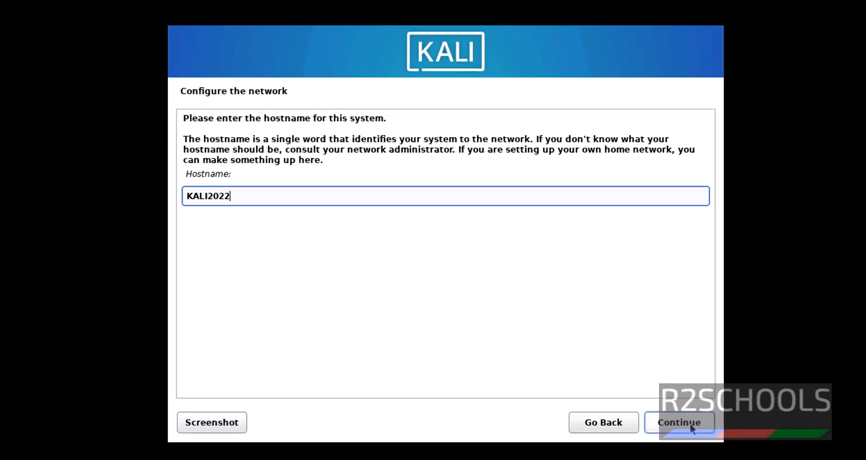
left_click(689, 424)
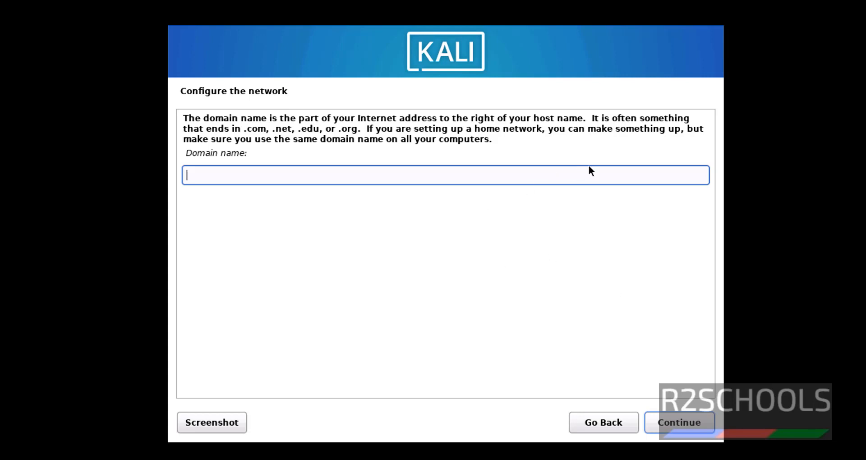
left_click(687, 430)
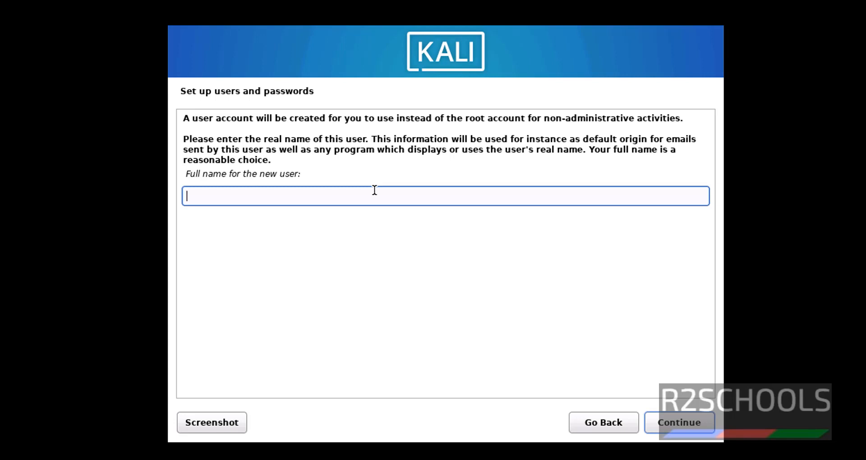
- Enter the new user's full name and accept the suggested username
type("r2schools")
left_click(676, 419)
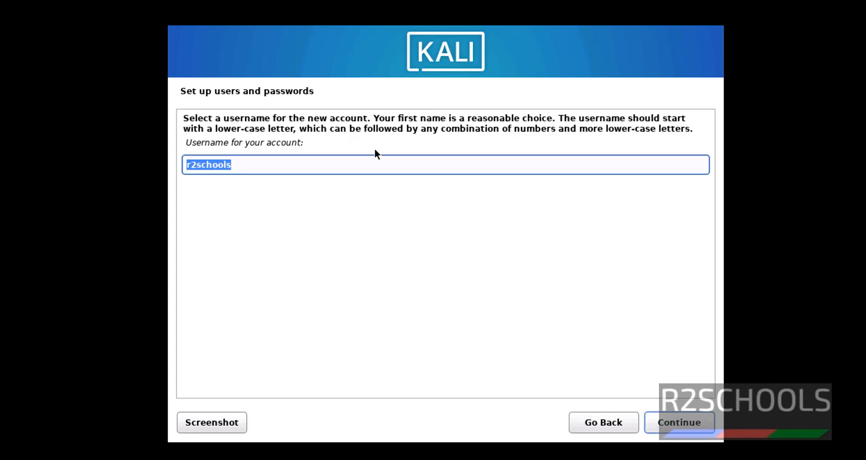
left_click(672, 425)
- Set the user's account password and confirm it in the re-entry field
type("kali")
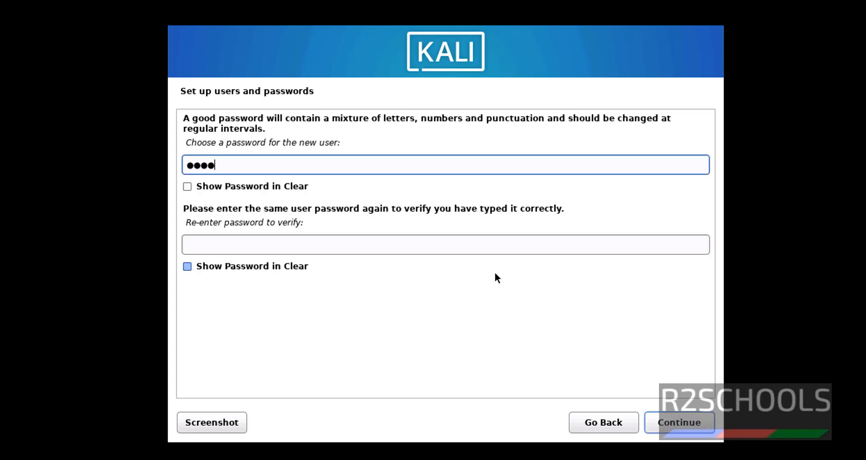
type("12345")
key("Tab")
key("Tab")
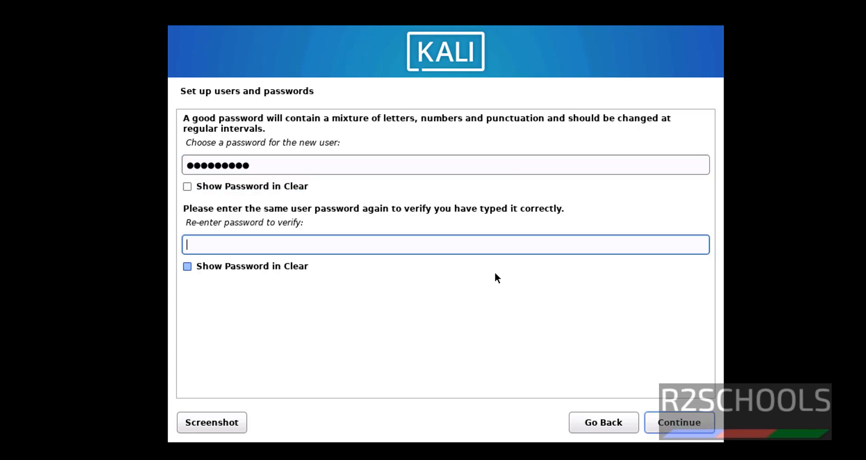
type("ka")
key("BackSpace")
key("BackSpace")
type("kali12345")
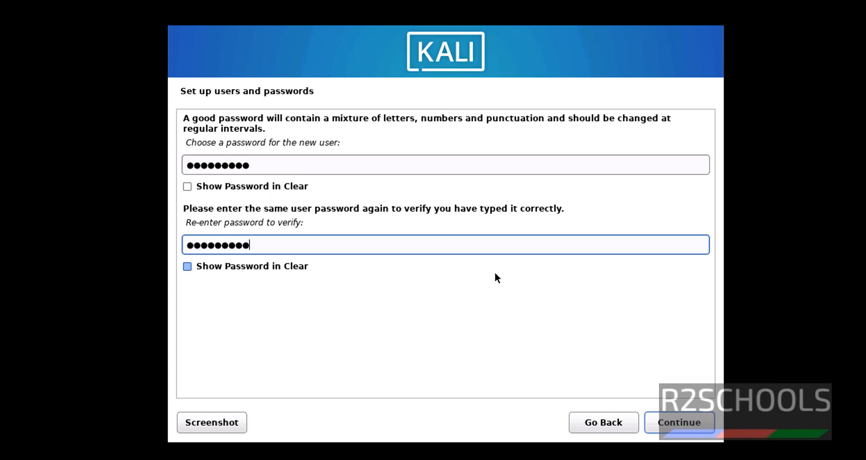
left_click(678, 424)
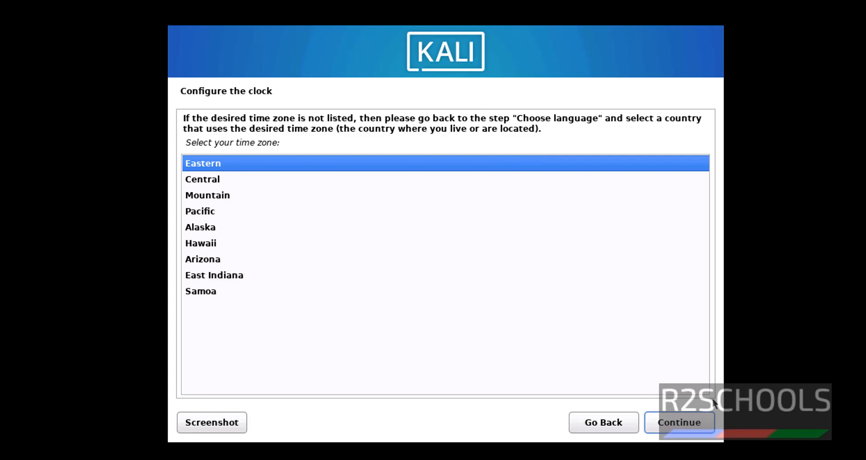
- Accept Eastern time, then partition all of sda in one partition: 41.9 GB ext4 root, 1.0 GB swap
left_click(698, 422)
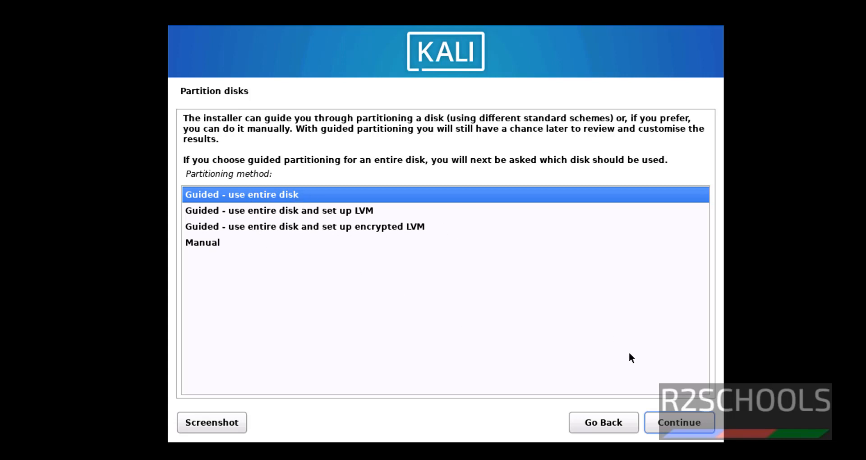
left_click(692, 426)
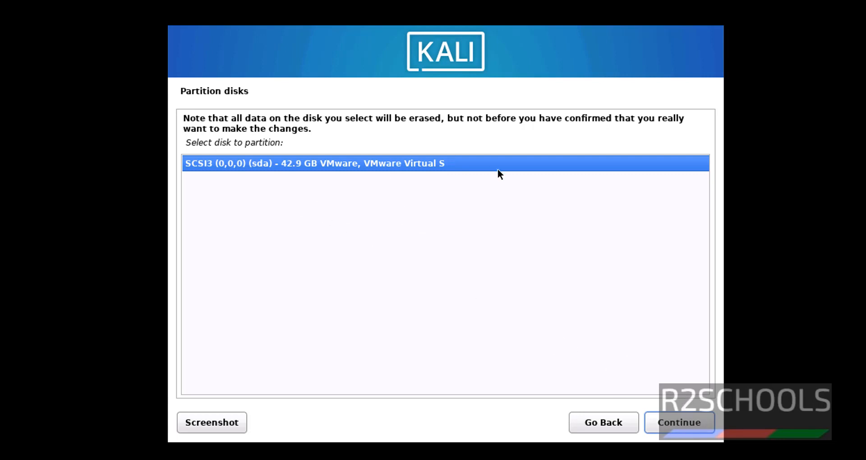
left_click(681, 418)
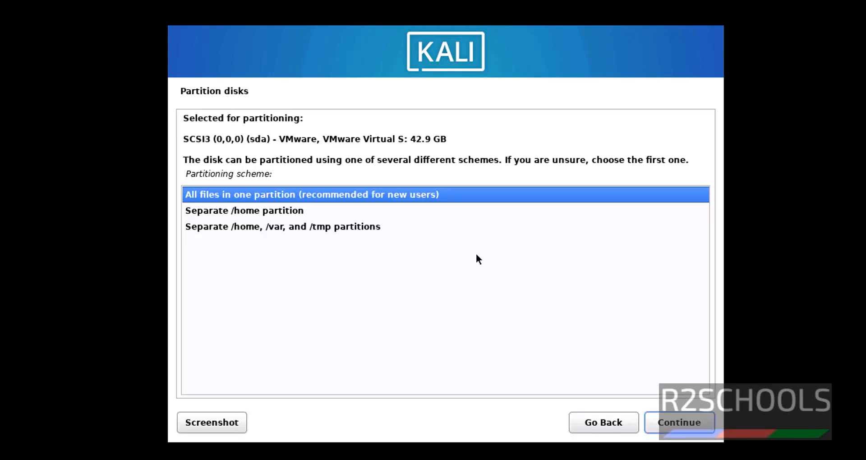
left_click(686, 420)
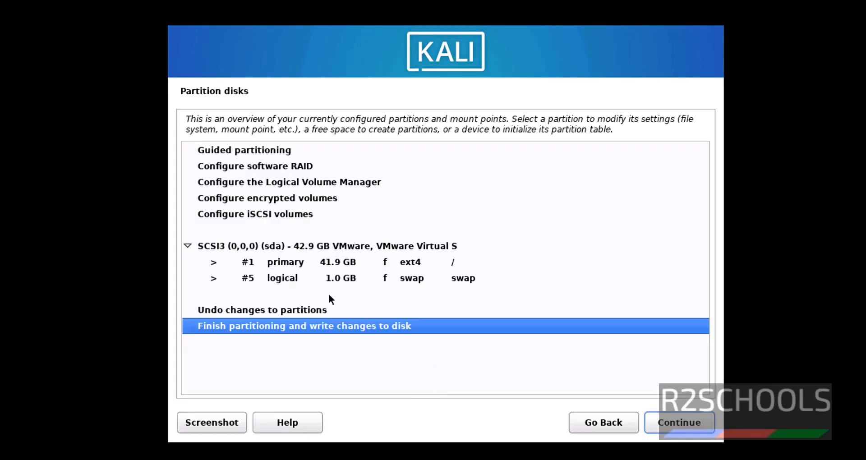
left_click(692, 423)
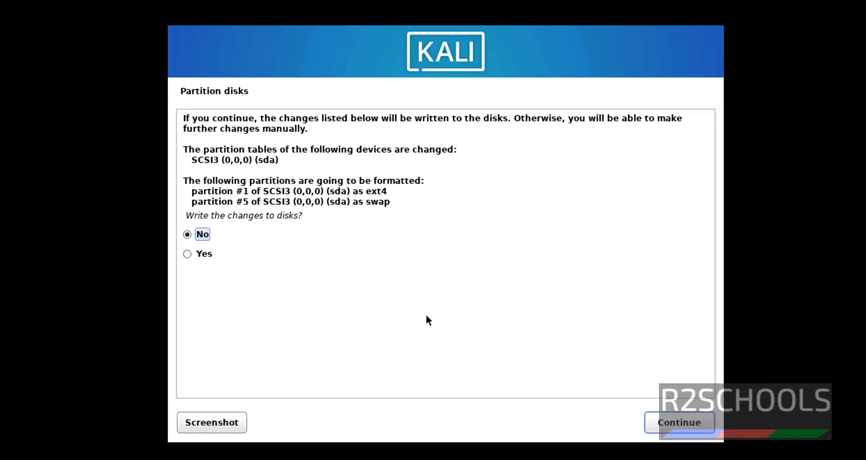